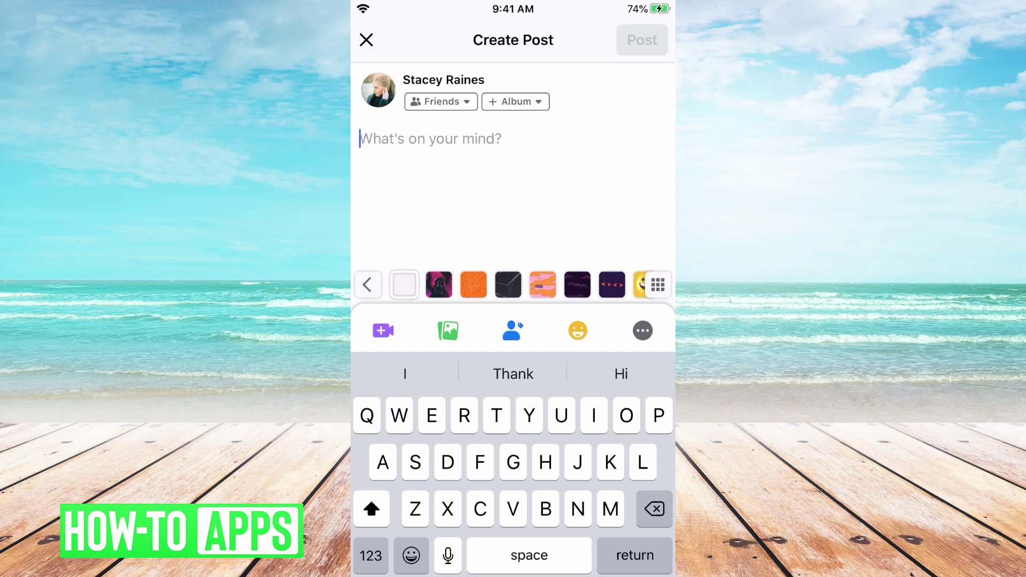
{"action": "type", "text": "Lov"}
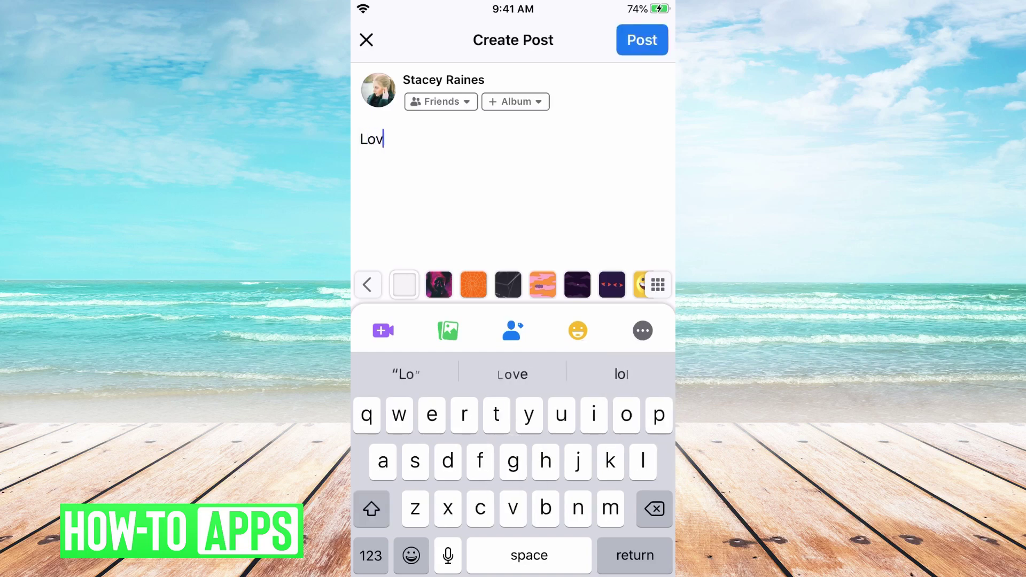
{"action": "type", "text": "ing this f"}
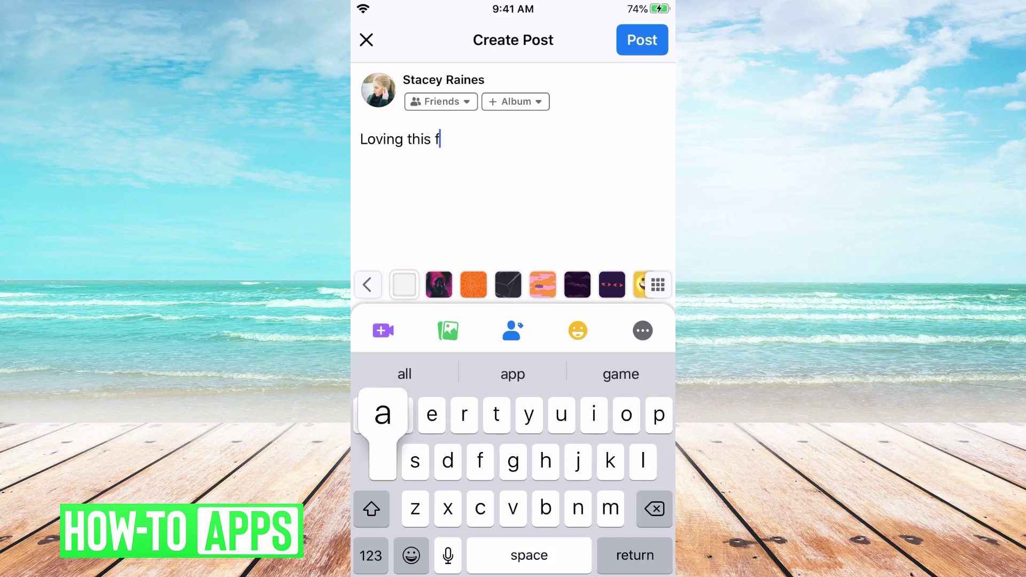
{"action": "type", "text": "all weath"}
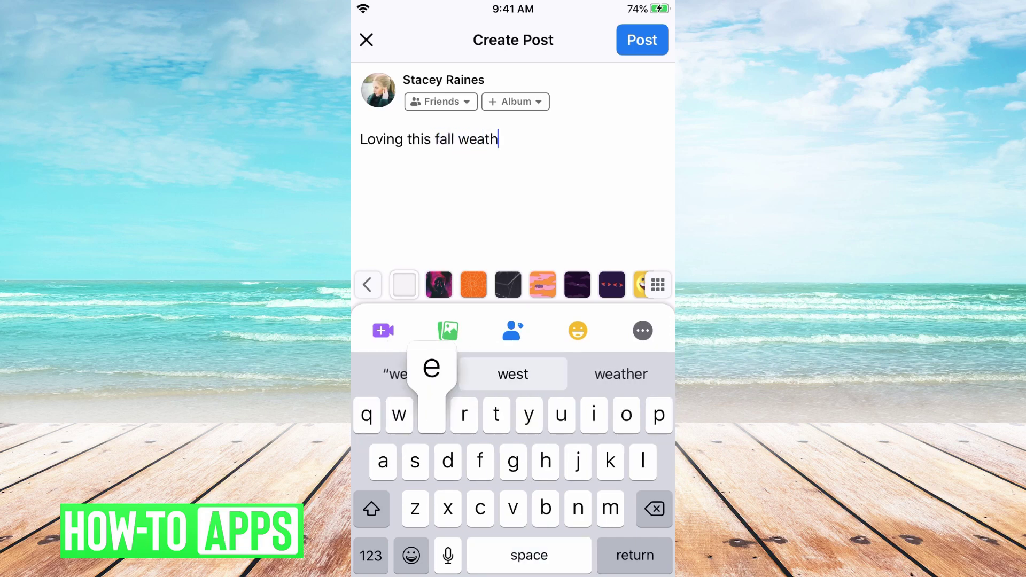
{"action": "type", "text": "er!"}
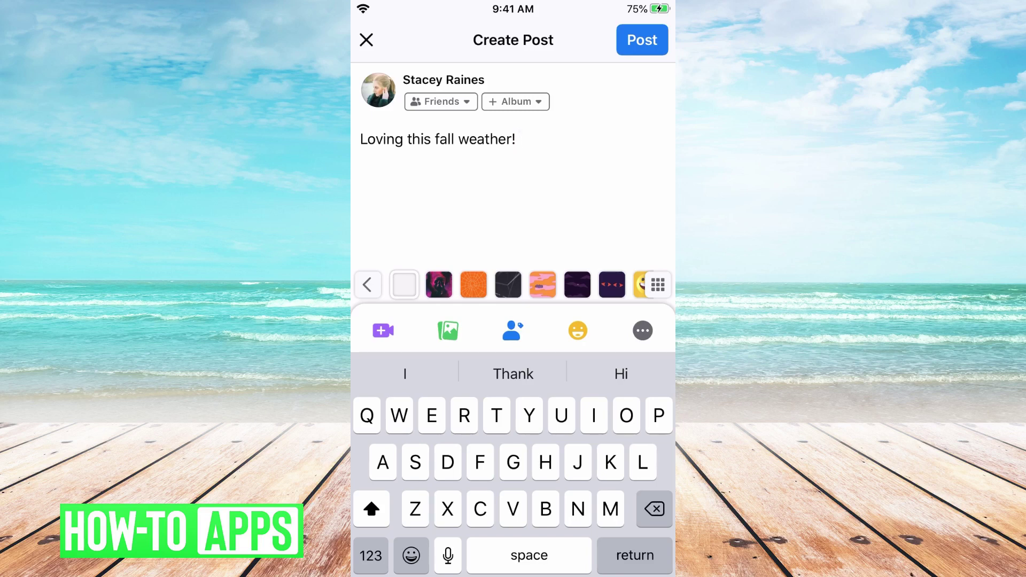
Select all of the draft text 'Loving this fall weather!' and copy it
{"action": "left_click", "coordinate": [519, 139]}
{"action": "left_click", "coordinate": [513, 92]}
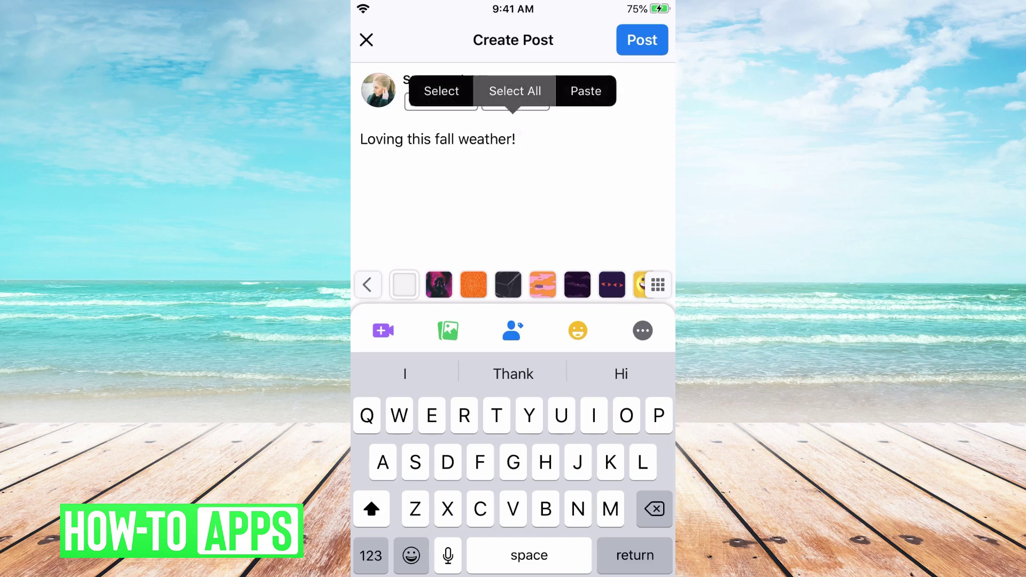
{"action": "left_click", "coordinate": [436, 99]}
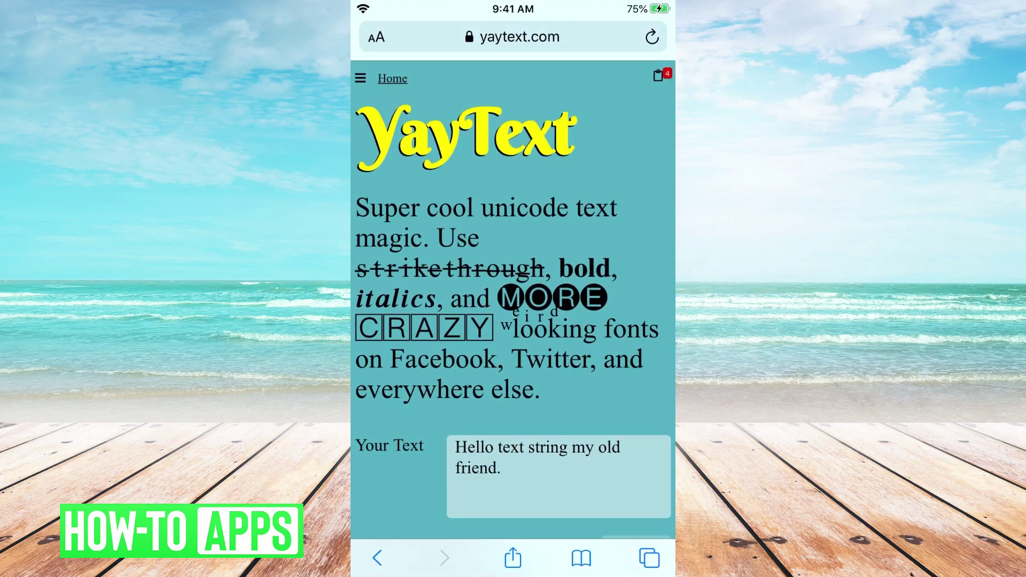
{"action": "scroll", "coordinate": [513, 321], "scroll_direction": "down", "scroll_amount": 5}
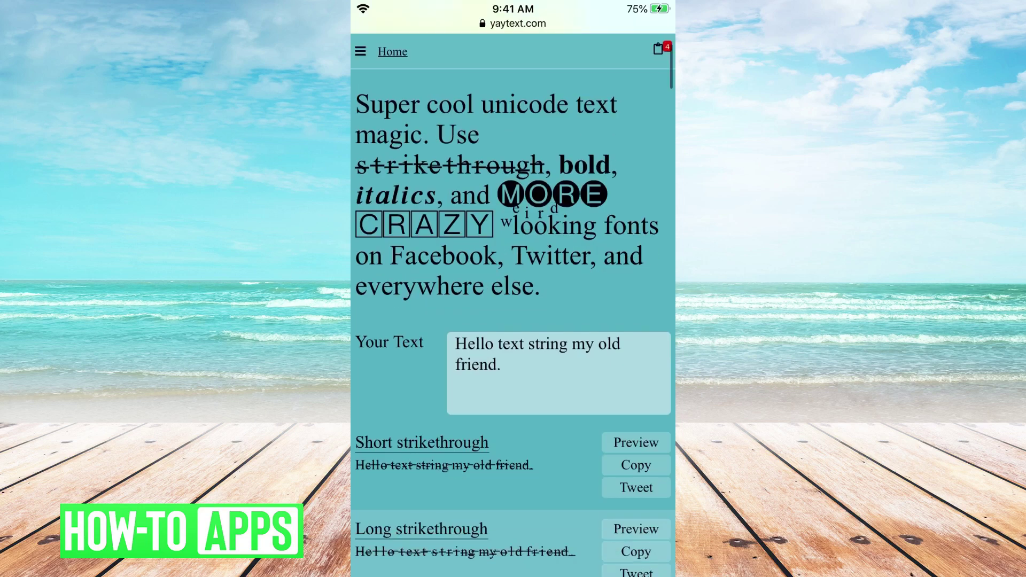
{"action": "scroll", "coordinate": [514, 321], "scroll_direction": "down", "scroll_amount": 10}
{"action": "scroll", "coordinate": [513, 321], "scroll_direction": "down", "scroll_amount": 3}
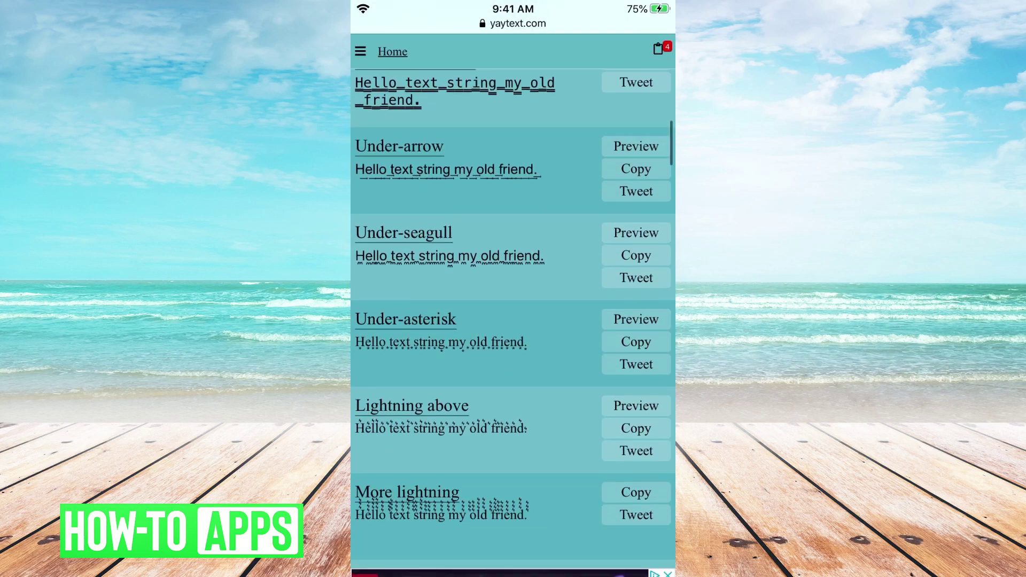
{"action": "scroll", "coordinate": [513, 321], "scroll_direction": "down", "scroll_amount": 3}
{"action": "scroll", "coordinate": [513, 321], "scroll_direction": "down", "scroll_amount": 5}
{"action": "scroll", "coordinate": [513, 320], "scroll_direction": "down", "scroll_amount": 4}
{"action": "scroll", "coordinate": [513, 321], "scroll_direction": "down", "scroll_amount": 2}
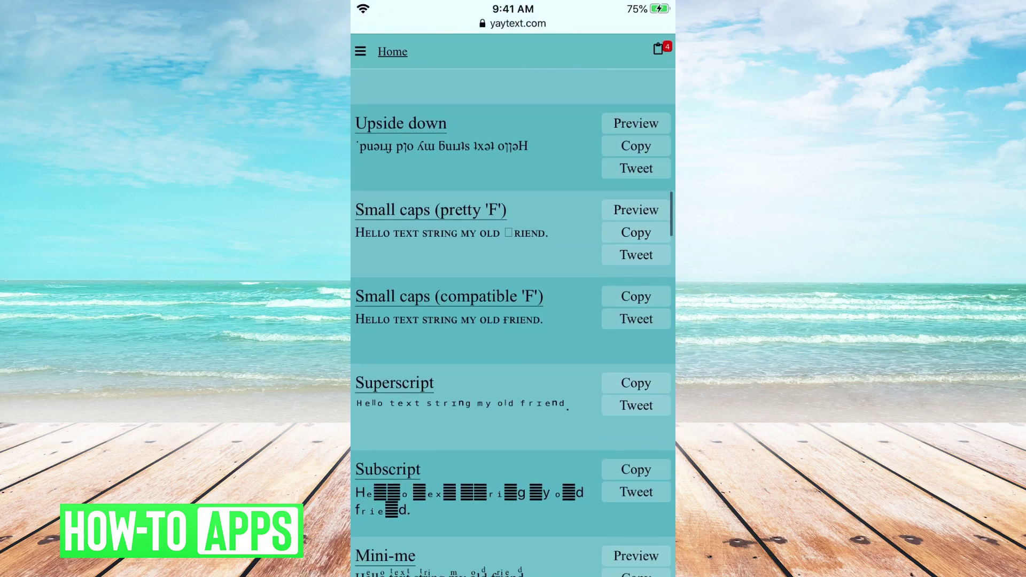
{"action": "scroll", "coordinate": [513, 321], "scroll_direction": "down", "scroll_amount": 2}
{"action": "scroll", "coordinate": [513, 322], "scroll_direction": "down", "scroll_amount": 2}
{"action": "scroll", "coordinate": [514, 321], "scroll_direction": "down", "scroll_amount": 5}
{"action": "scroll", "coordinate": [513, 320], "scroll_direction": "down", "scroll_amount": 4}
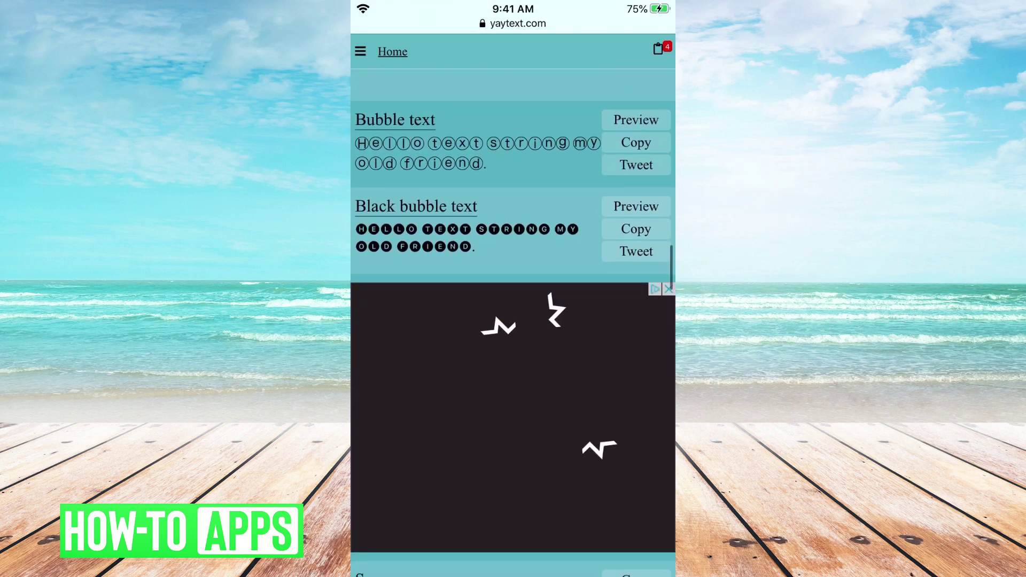
{"action": "scroll", "coordinate": [513, 321], "scroll_direction": "down", "scroll_amount": 5}
{"action": "scroll", "coordinate": [514, 321], "scroll_direction": "down", "scroll_amount": 2}
{"action": "scroll", "coordinate": [513, 321], "scroll_direction": "down", "scroll_amount": 4}
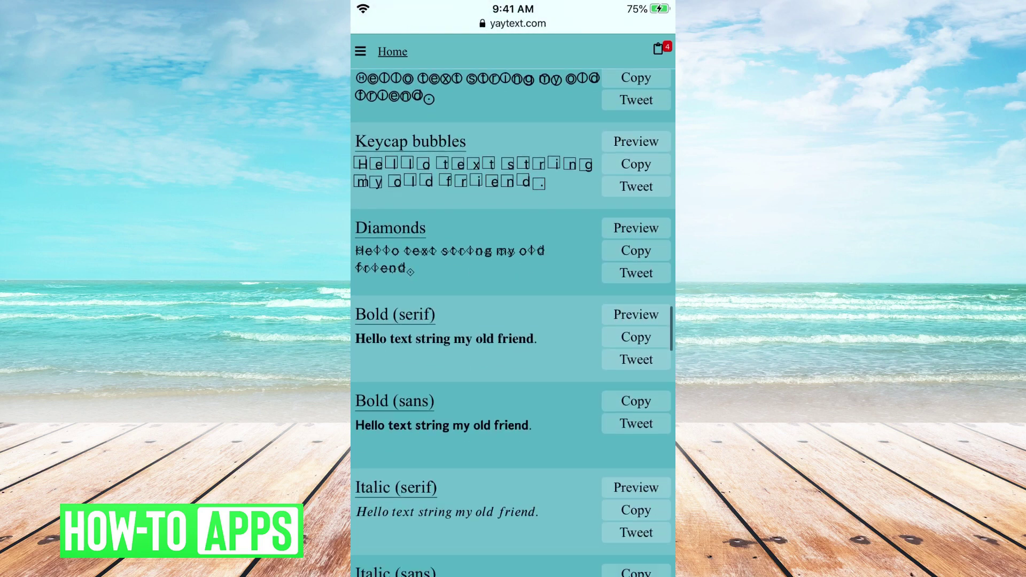
{"action": "scroll", "coordinate": [513, 322], "scroll_direction": "down", "scroll_amount": 2}
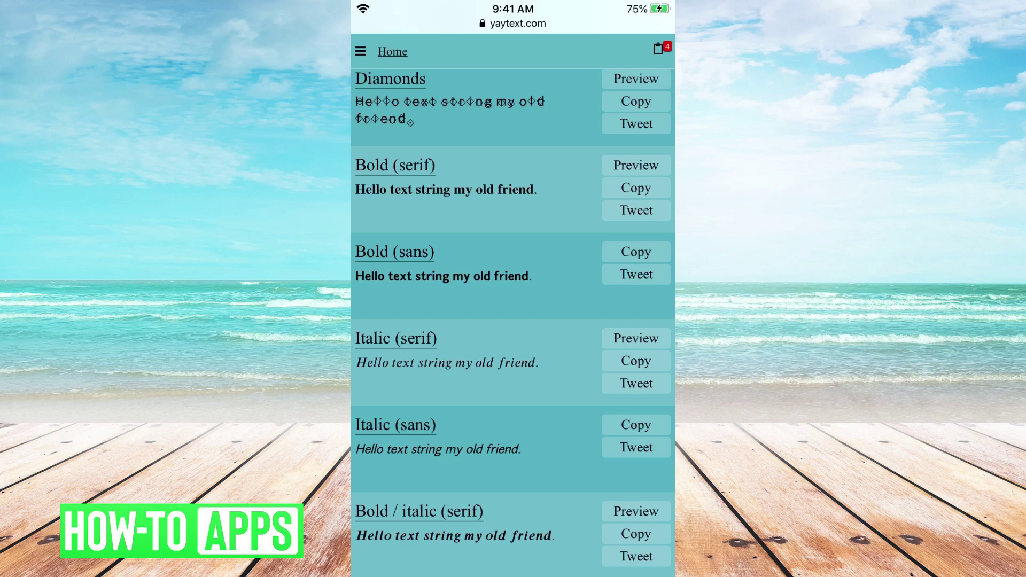
Replace YayText's sample text with the pasted sentence and copy its bold serif version
{"action": "left_click", "coordinate": [395, 165]}
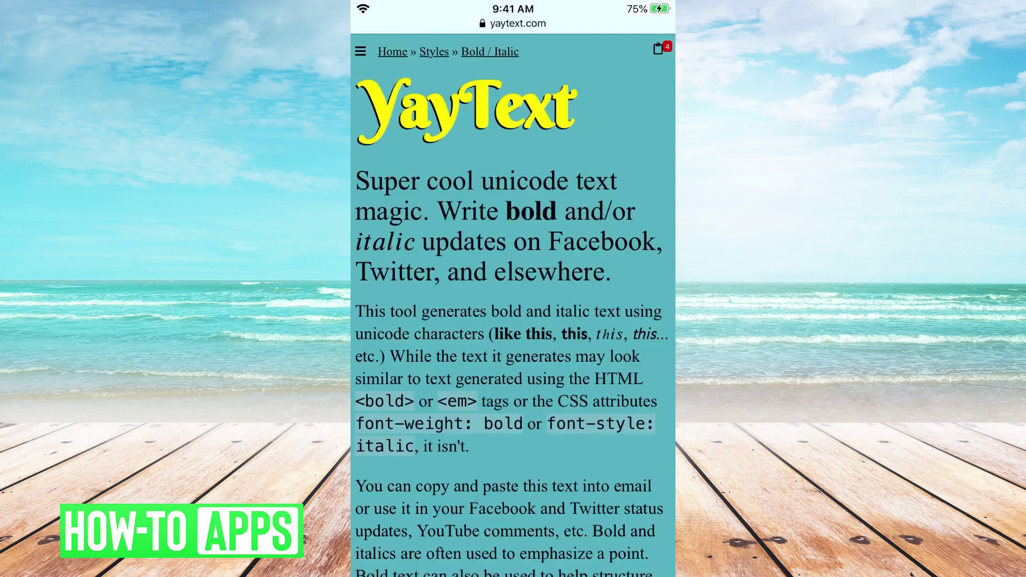
{"action": "scroll", "coordinate": [513, 321], "scroll_direction": "down", "scroll_amount": 2}
{"action": "scroll", "coordinate": [514, 322], "scroll_direction": "down", "scroll_amount": 3}
{"action": "scroll", "coordinate": [513, 322], "scroll_direction": "down", "scroll_amount": 5}
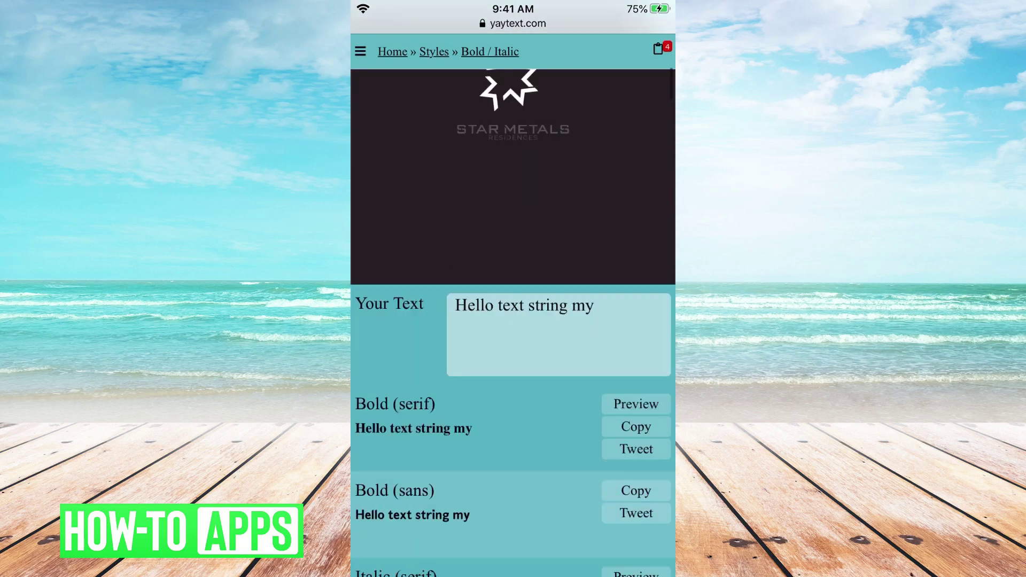
{"action": "left_click", "coordinate": [559, 221]}
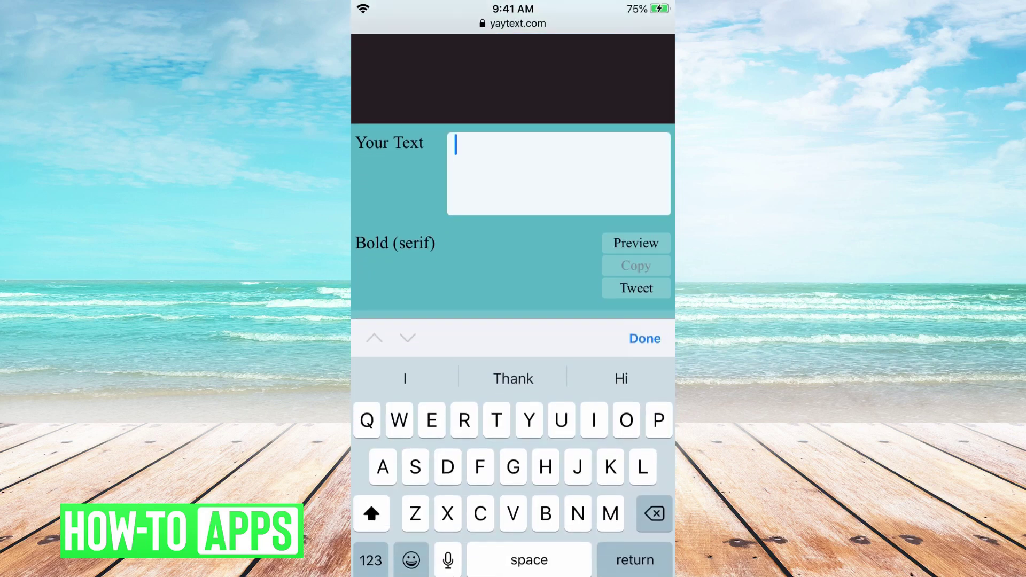
{"action": "left_click", "coordinate": [456, 144]}
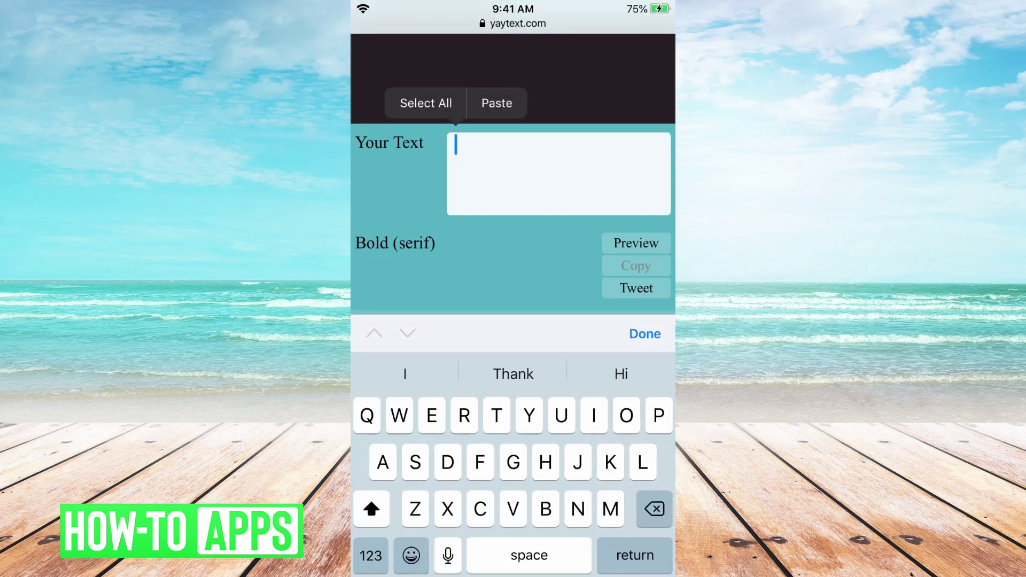
{"action": "left_click", "coordinate": [497, 102]}
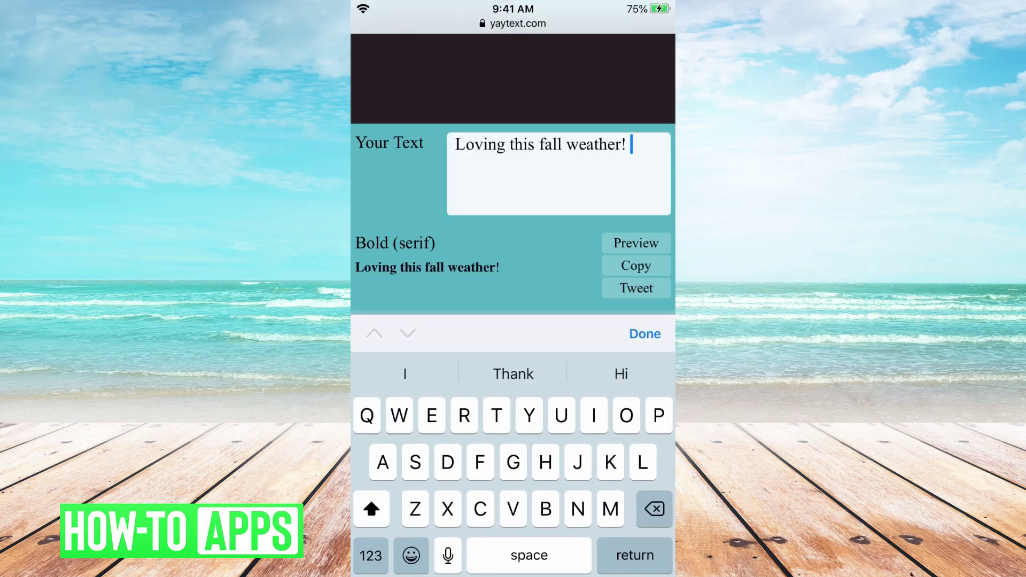
{"action": "left_click", "coordinate": [636, 266]}
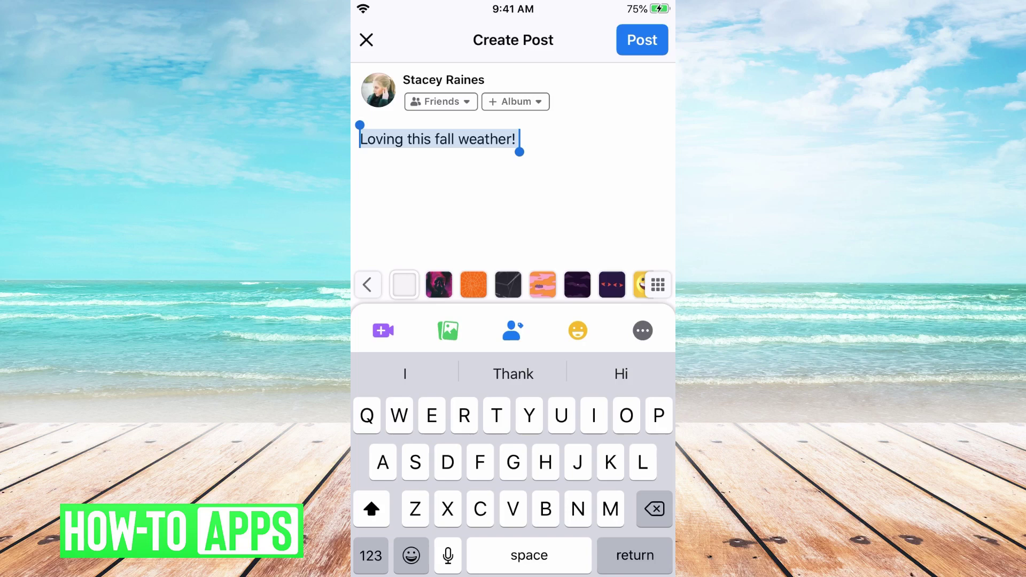
Delete the plain sentence from the draft and paste in the bold serif 'Loving this fall weather!'
{"action": "key", "text": "BackSpace"}
{"action": "left_click", "coordinate": [514, 140]}
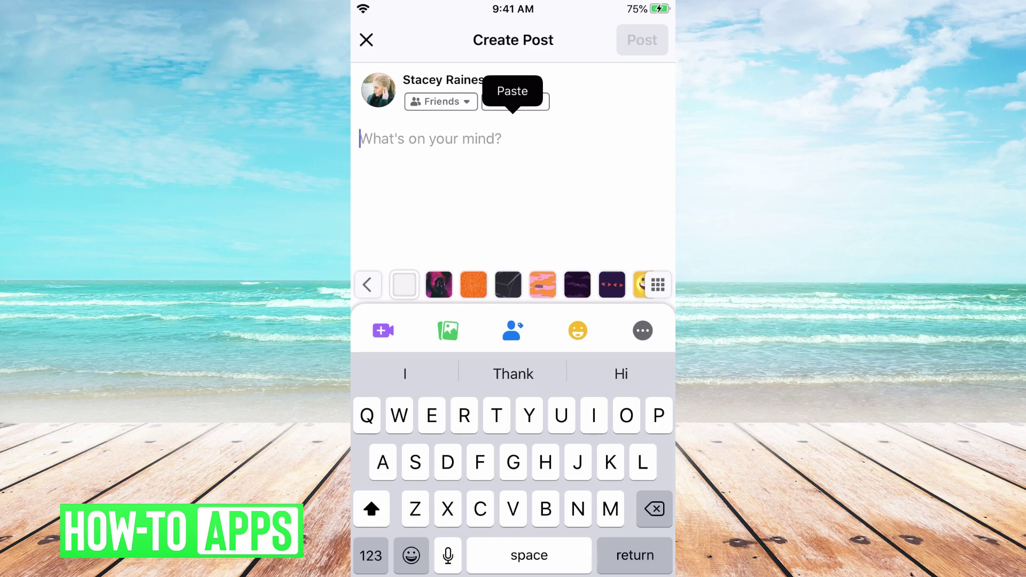
{"action": "left_click", "coordinate": [512, 91]}
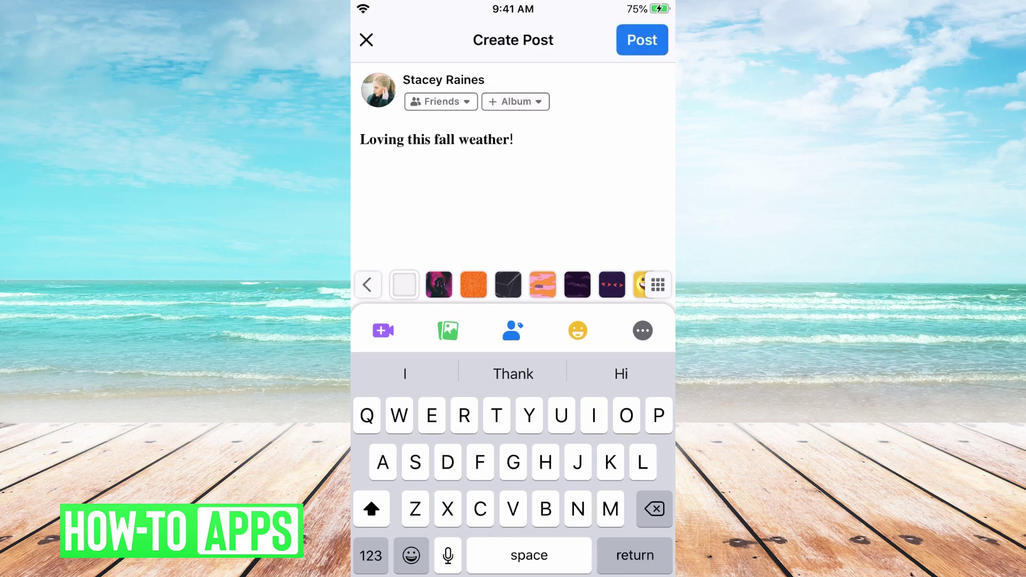